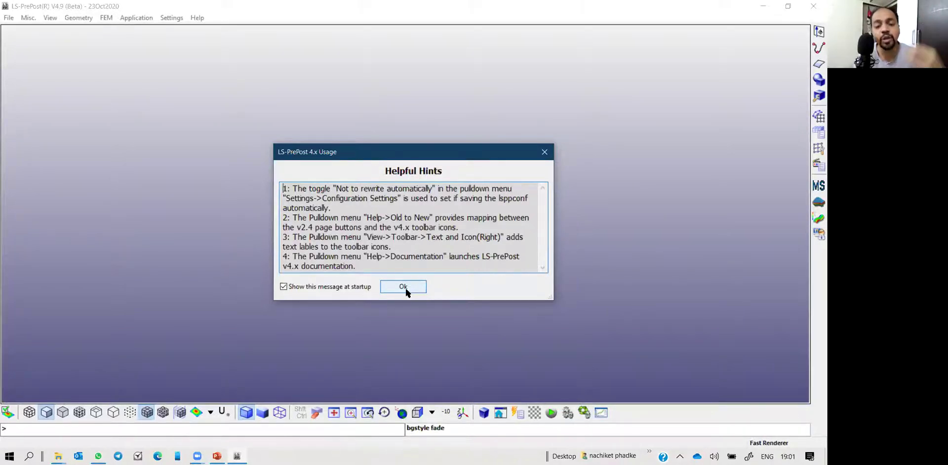
- Dismiss the startup hints and open the Keyword Manager
{"action": "left_click", "coordinate": [404, 289]}
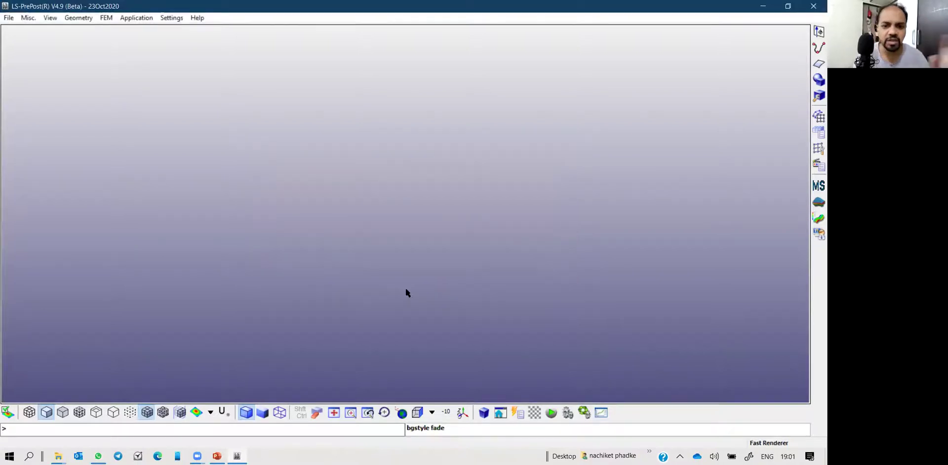
{"action": "left_click", "coordinate": [816, 132]}
{"action": "left_click", "coordinate": [803, 48]}
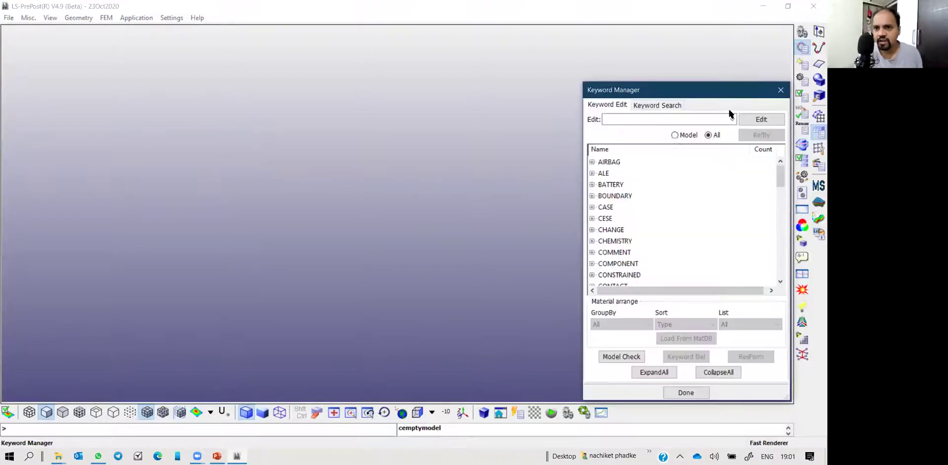
- Find 024-PIECEWISE_LINEAR_PLASTICITY in the MAT keyword group and open its input form
{"action": "left_click", "coordinate": [614, 219]}
{"action": "scroll", "coordinate": [616, 217], "scroll_direction": "down", "scroll_amount": 13}
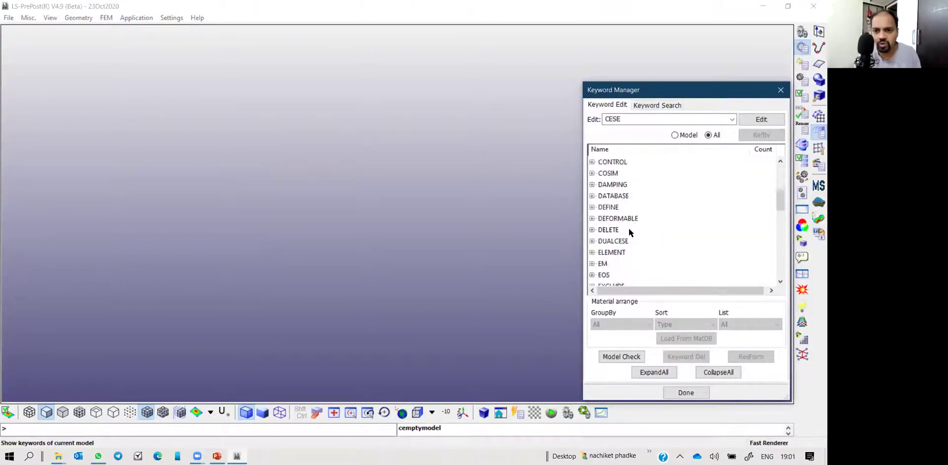
{"action": "scroll", "coordinate": [617, 252], "scroll_direction": "down", "scroll_amount": 1}
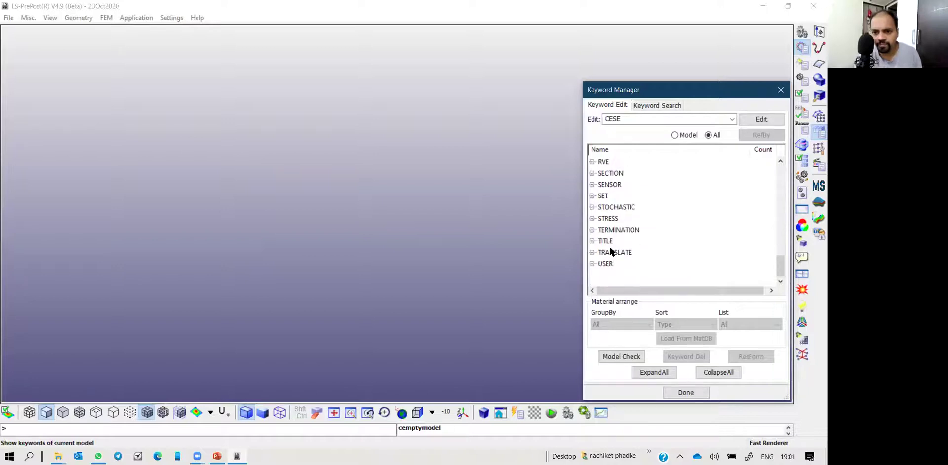
{"action": "scroll", "coordinate": [615, 249], "scroll_direction": "up", "scroll_amount": 5}
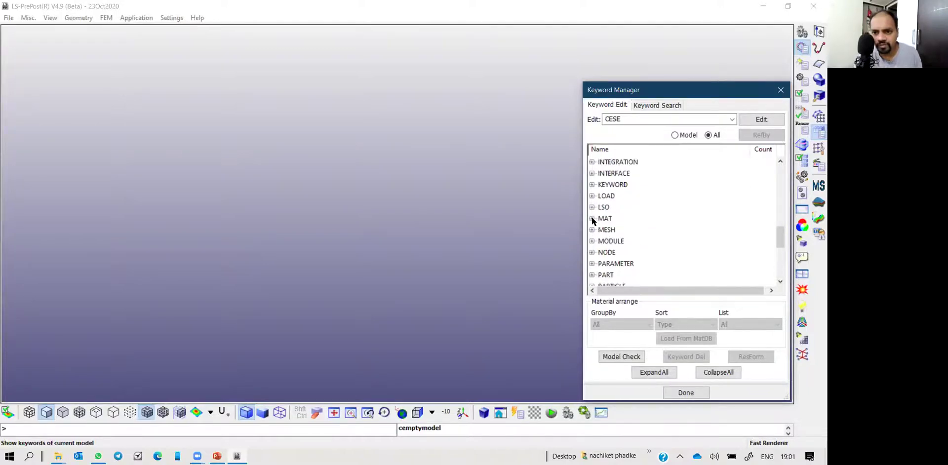
{"action": "left_click", "coordinate": [591, 219]}
{"action": "scroll", "coordinate": [646, 230], "scroll_direction": "down", "scroll_amount": 4}
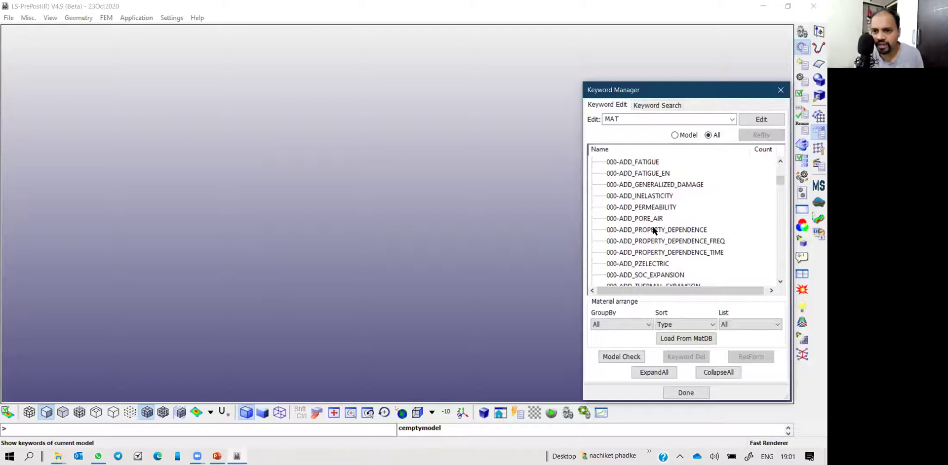
{"action": "scroll", "coordinate": [654, 230], "scroll_direction": "down", "scroll_amount": 1}
{"action": "scroll", "coordinate": [655, 229], "scroll_direction": "up", "scroll_amount": 3}
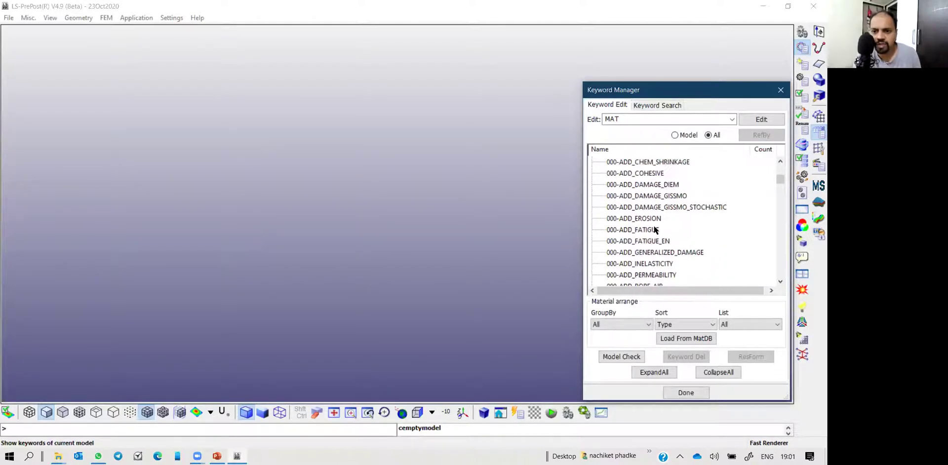
{"action": "scroll", "coordinate": [655, 230], "scroll_direction": "down", "scroll_amount": 15}
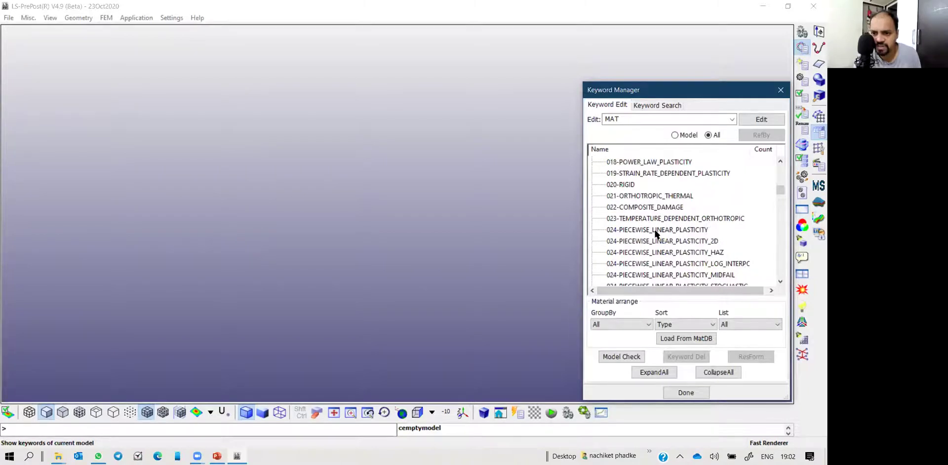
{"action": "left_click", "coordinate": [654, 231]}
{"action": "double_click", "coordinate": [654, 230]}
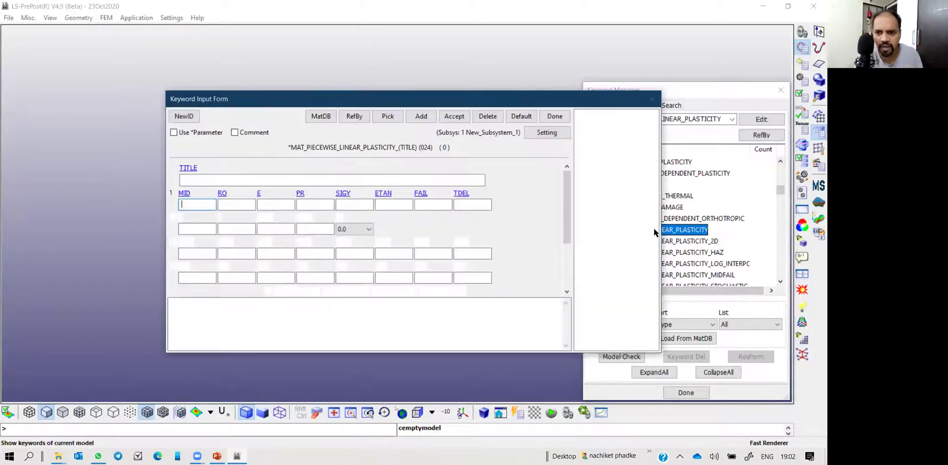
- Close the 024-PIECEWISE_LINEAR_PLASTICITY input form and open it again from the keyword list
{"action": "left_click", "coordinate": [708, 241]}
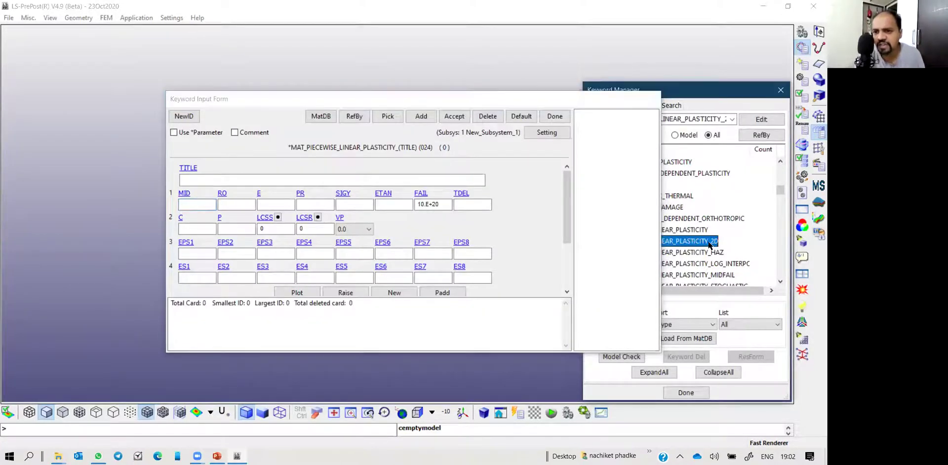
{"action": "left_click", "coordinate": [597, 101]}
{"action": "left_click_drag", "start_coordinate": [597, 100], "coordinate": [486, 96]}
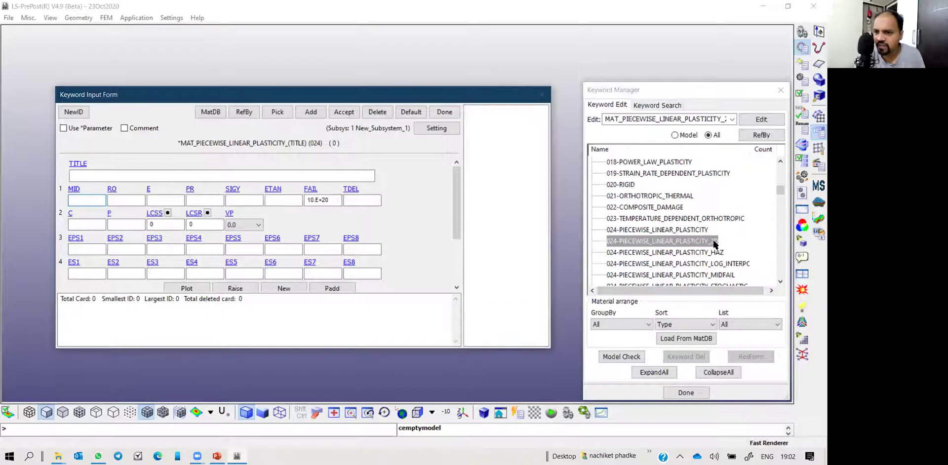
{"action": "scroll", "coordinate": [725, 279], "scroll_direction": "down", "scroll_amount": 1}
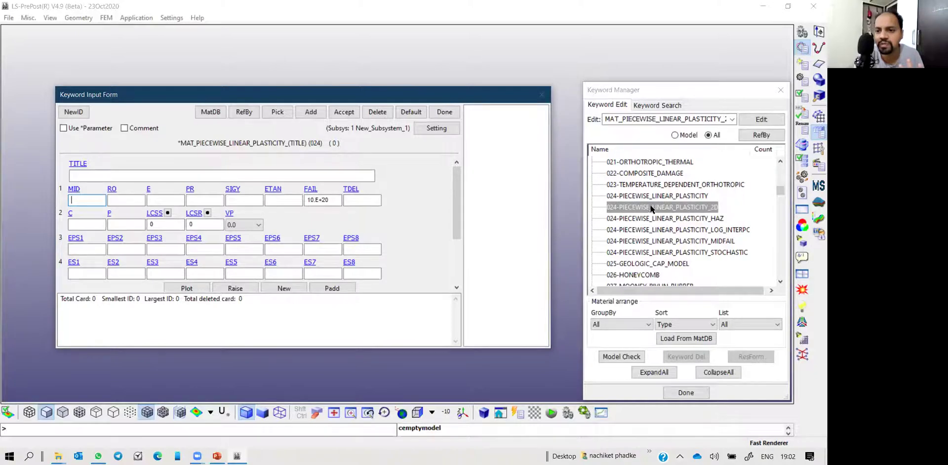
{"action": "left_click", "coordinate": [672, 196]}
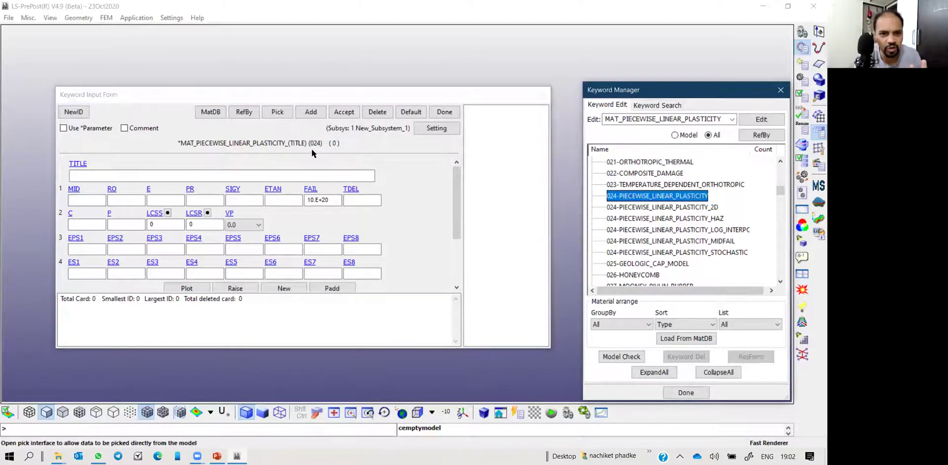
{"action": "left_click", "coordinate": [444, 111]}
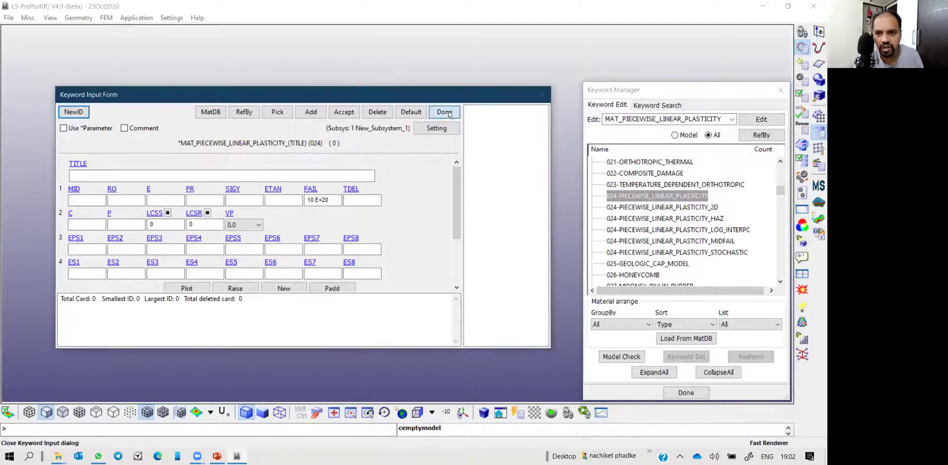
{"action": "double_click", "coordinate": [624, 198]}
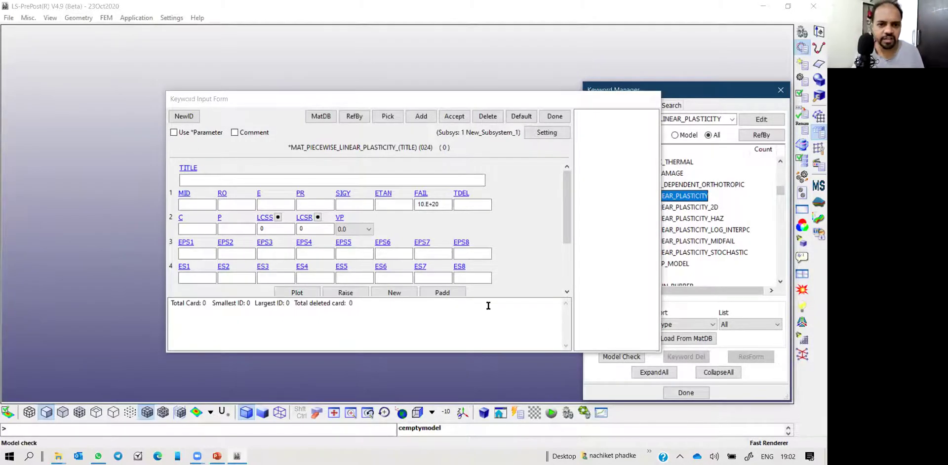
- Read the description of the FAIL parameter in the material form and set FAIL to 0.23
{"action": "left_click", "coordinate": [423, 202]}
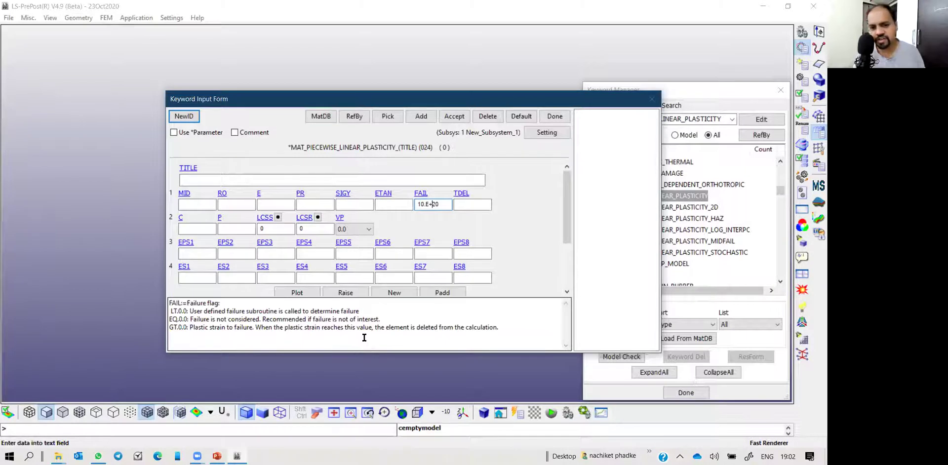
{"action": "left_click_drag", "start_coordinate": [501, 328], "coordinate": [156, 328]}
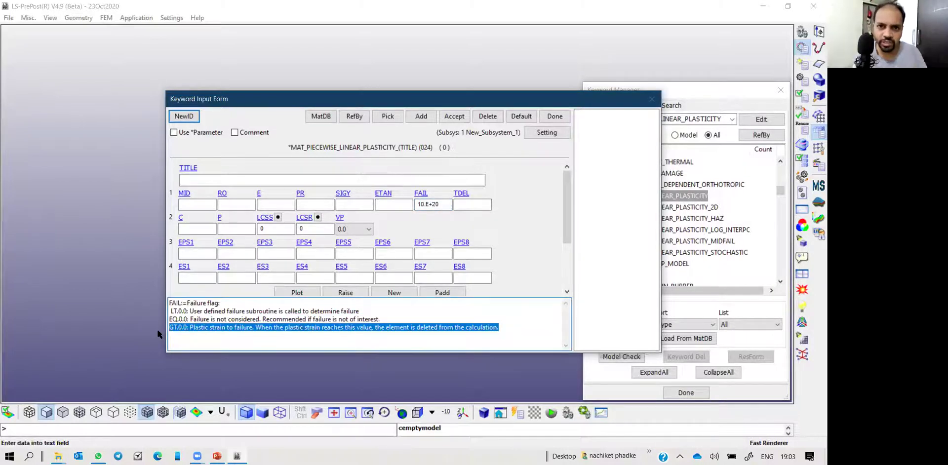
{"action": "left_click", "coordinate": [427, 204]}
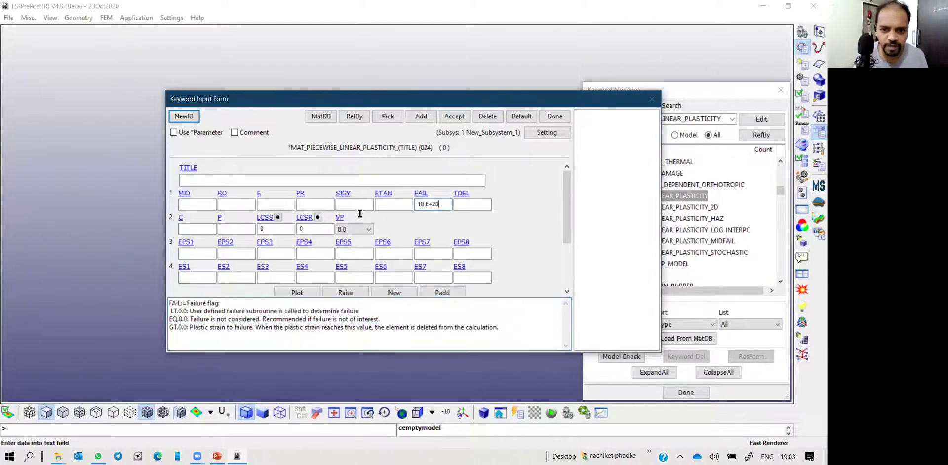
{"action": "type", "text": "0.23"}
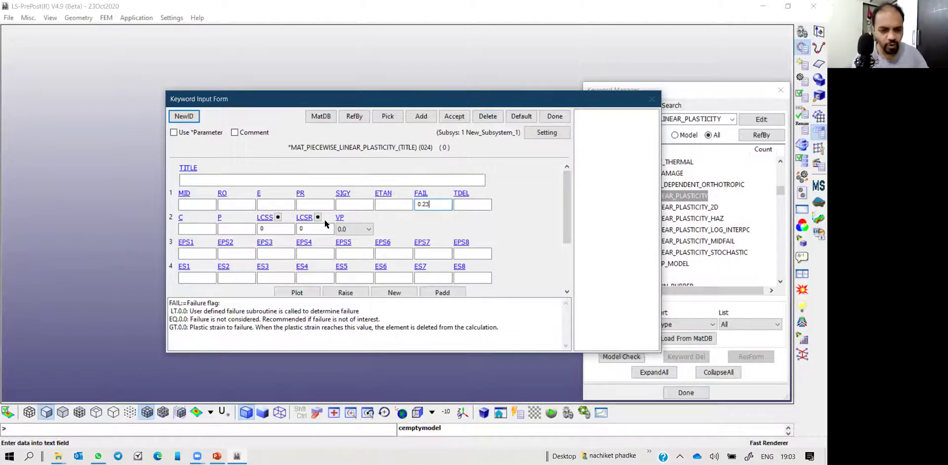
- Switch to the Windows Calculator and subtract 4.6 from 23
{"action": "key", "text": "super+r"}
{"action": "key", "text": "Return"}
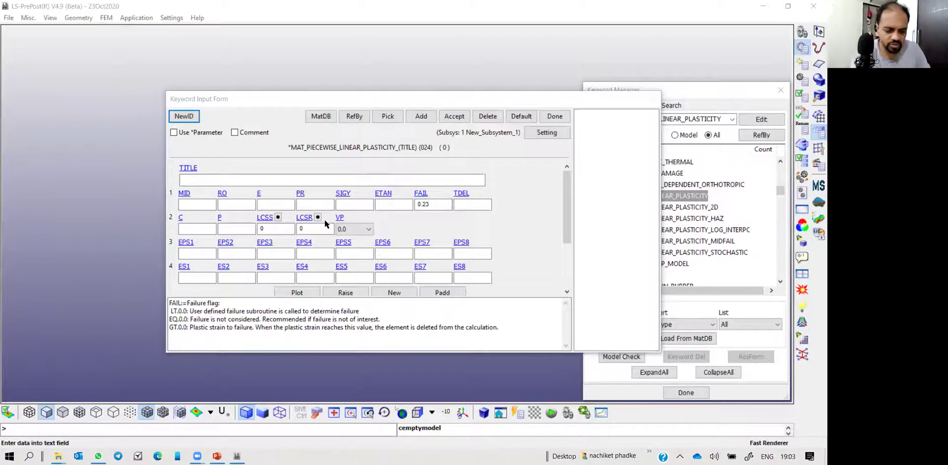
{"action": "type", "text": "23 "}
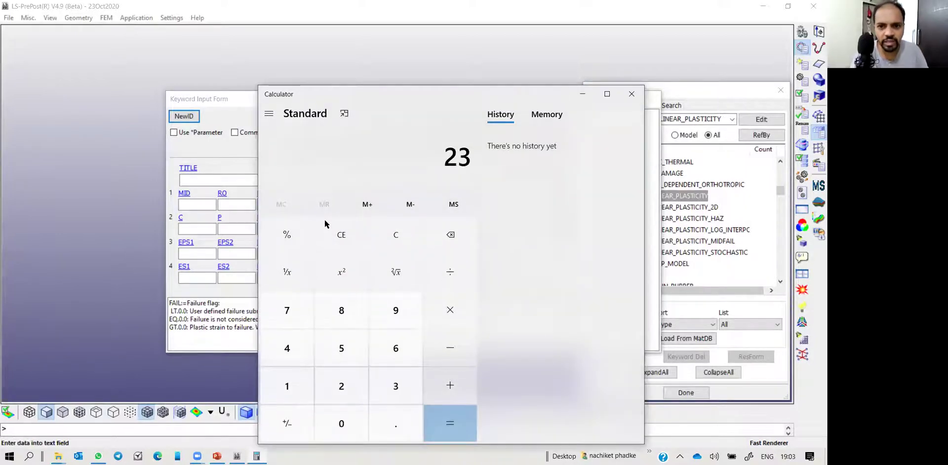
{"action": "type", "text": "- 4"}
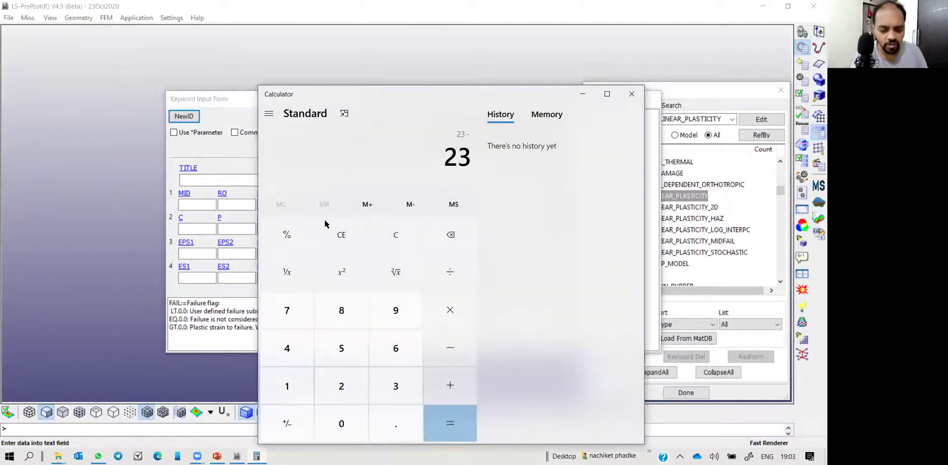
{"action": "type", "text": ".6"}
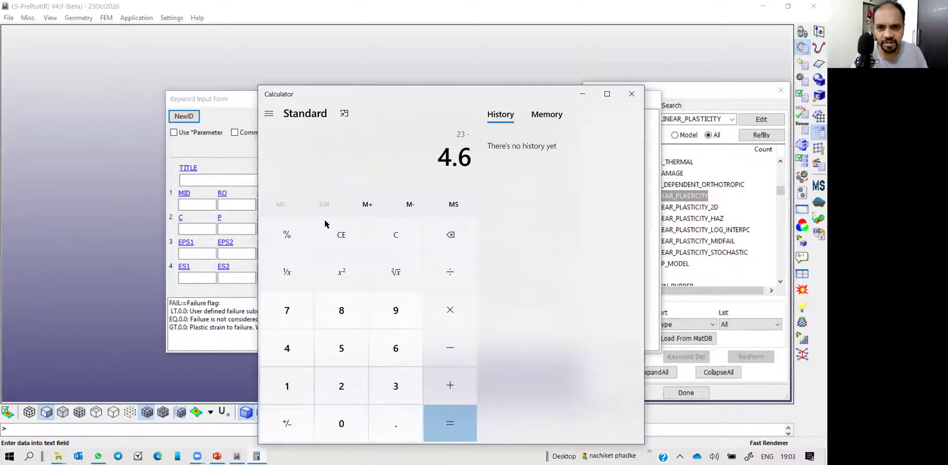
{"action": "key", "text": "Return"}
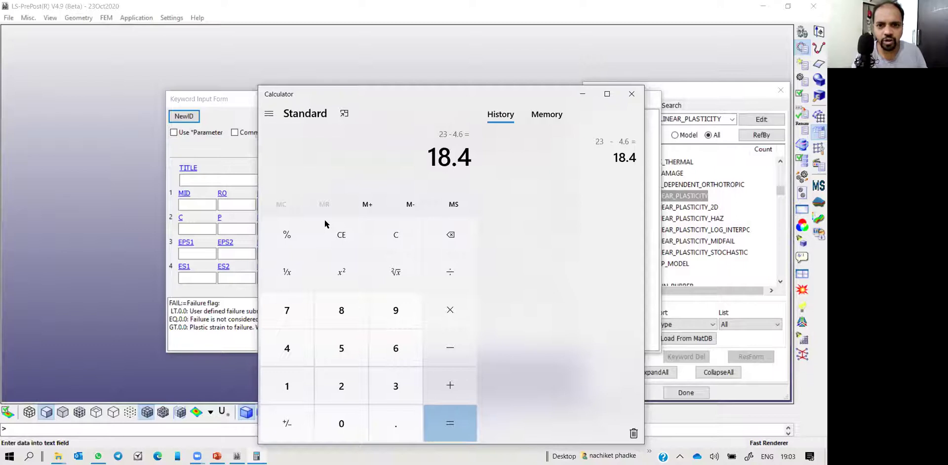
- Return to the LS-PrePost material form and set the FAIL plastic strain to 0.184
{"action": "left_click", "coordinate": [583, 94]}
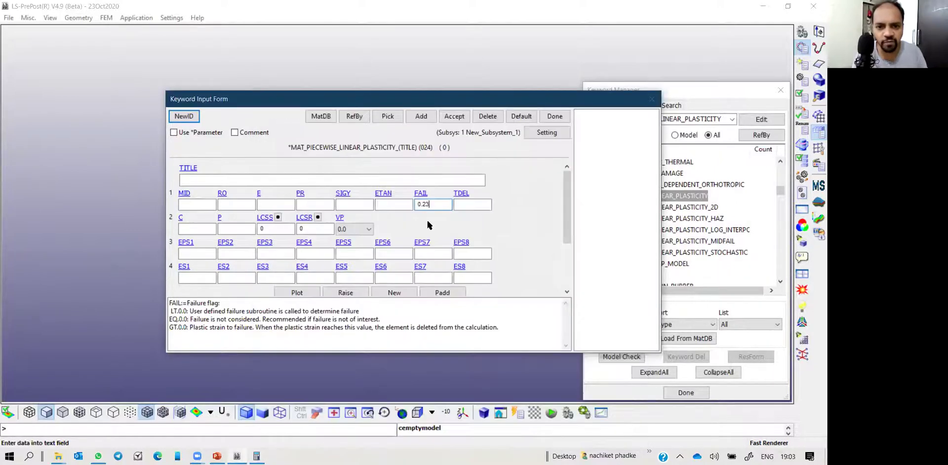
{"action": "key", "text": "BackSpace"}
{"action": "type", "text": "184"}
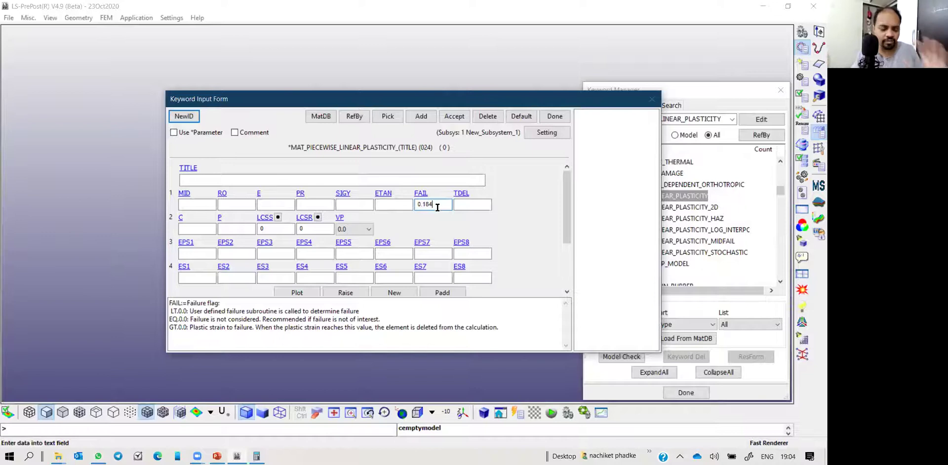
- Switch to the online training notes presentation in PowerPoint
{"action": "key", "text": "alt+Tab"}
{"action": "key", "text": "alt+Tab"}
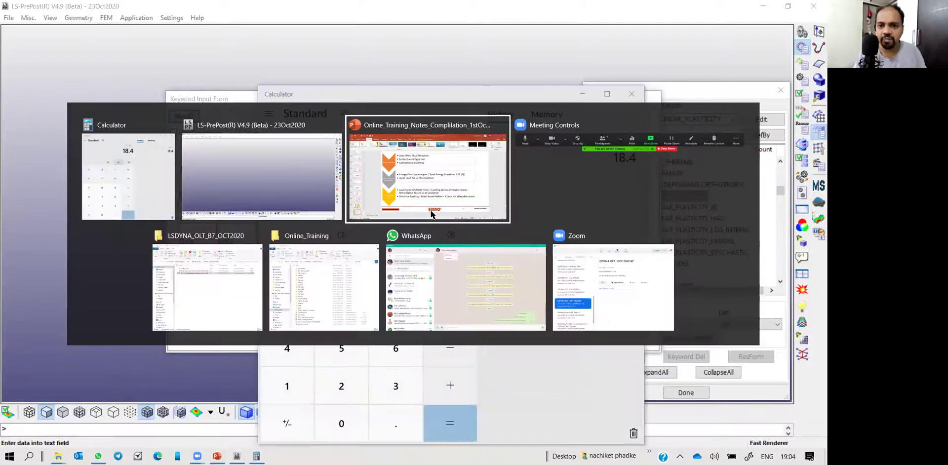
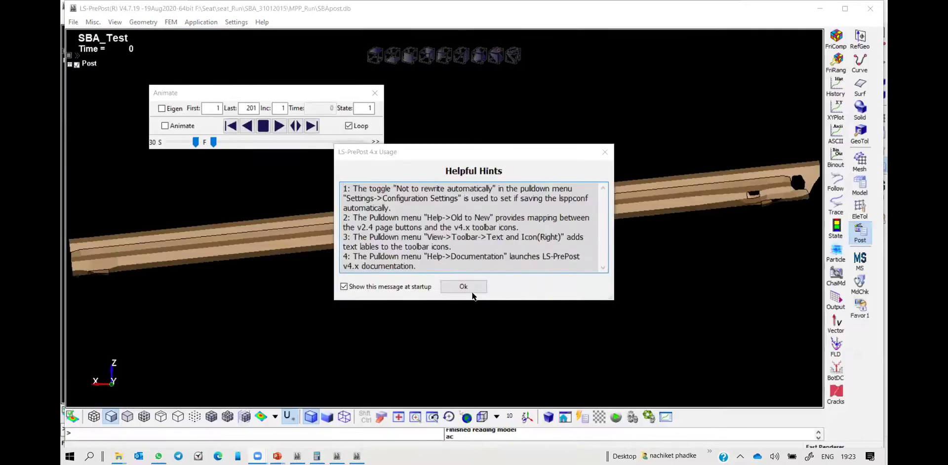
- Dismiss the startup hints, then play the SBA_Test animation to inspect the rail's deformation and stop it at state 30
{"action": "left_click", "coordinate": [470, 288]}
{"action": "left_click_drag", "start_coordinate": [312, 264], "coordinate": [325, 361]}
{"action": "scroll", "coordinate": [324, 360], "scroll_direction": "up", "scroll_amount": 5}
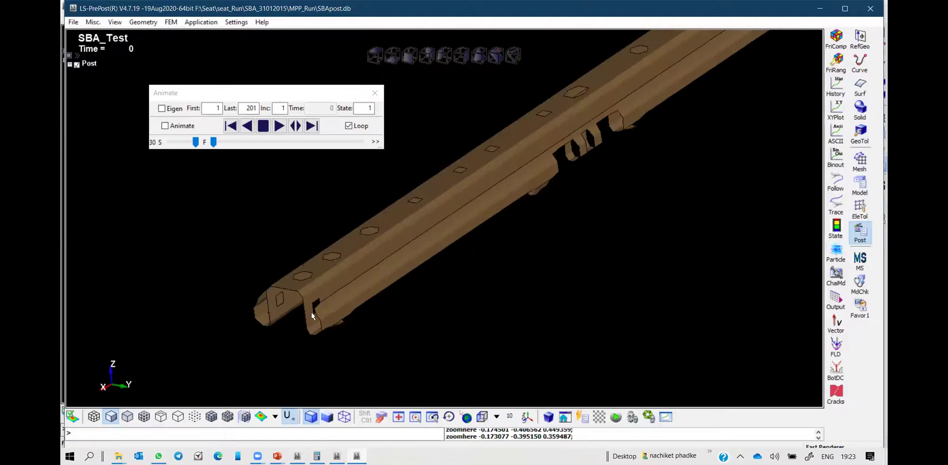
{"action": "left_click", "coordinate": [279, 126]}
{"action": "scroll", "coordinate": [482, 294], "scroll_direction": "down", "scroll_amount": 3}
{"action": "left_click_drag", "start_coordinate": [432, 302], "coordinate": [738, 269]}
{"action": "left_click_drag", "start_coordinate": [521, 314], "coordinate": [621, 266], "text": "ctrl"}
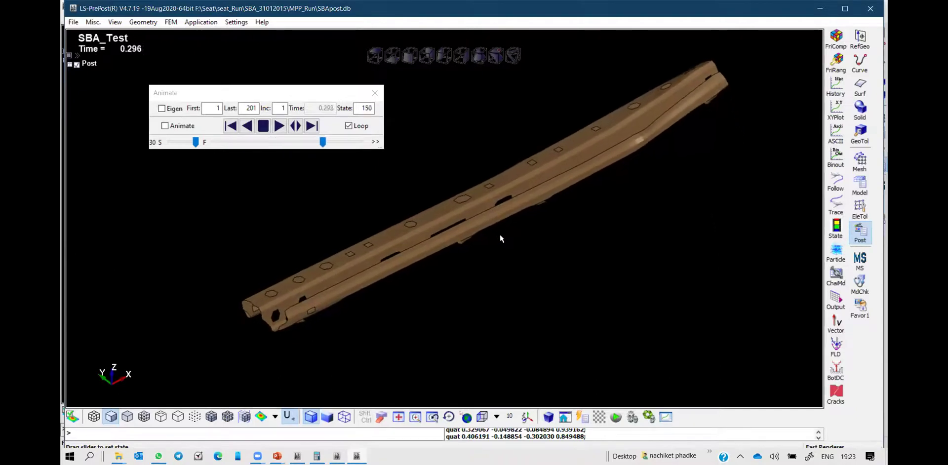
{"action": "left_click", "coordinate": [264, 127]}
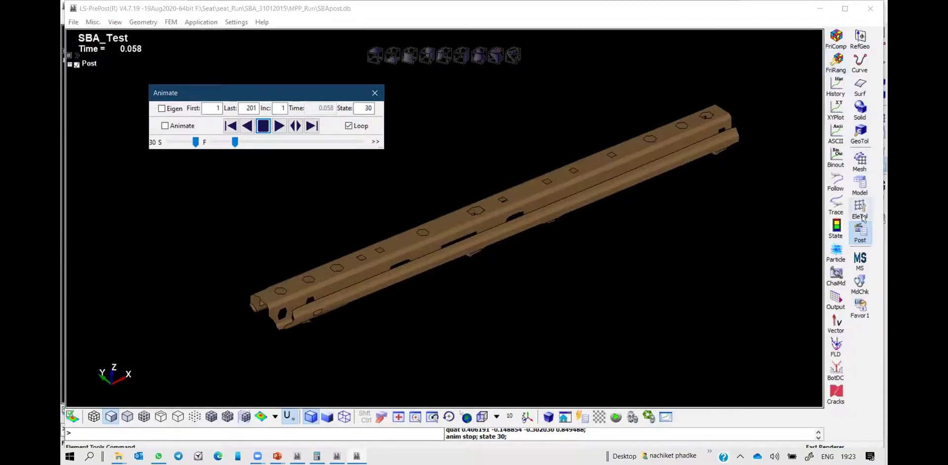
- Display the plastic_strain fringe contours on the rail
{"action": "left_click", "coordinate": [863, 240]}
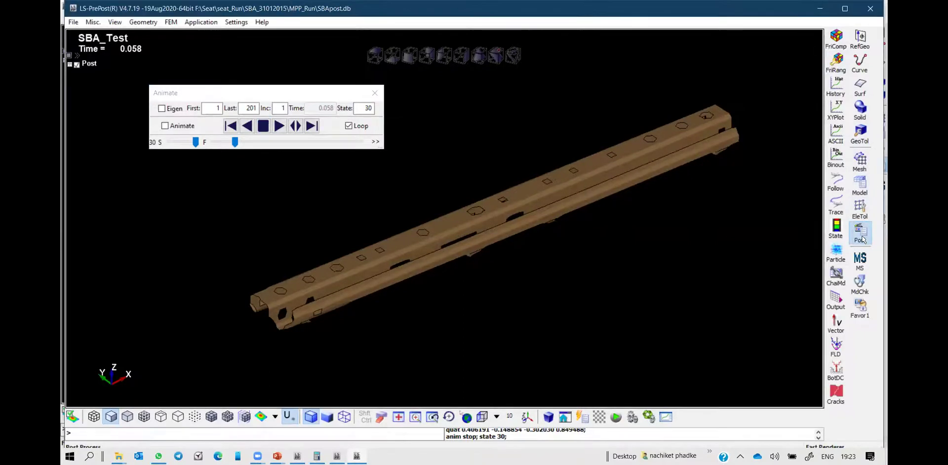
{"action": "left_click", "coordinate": [837, 37]}
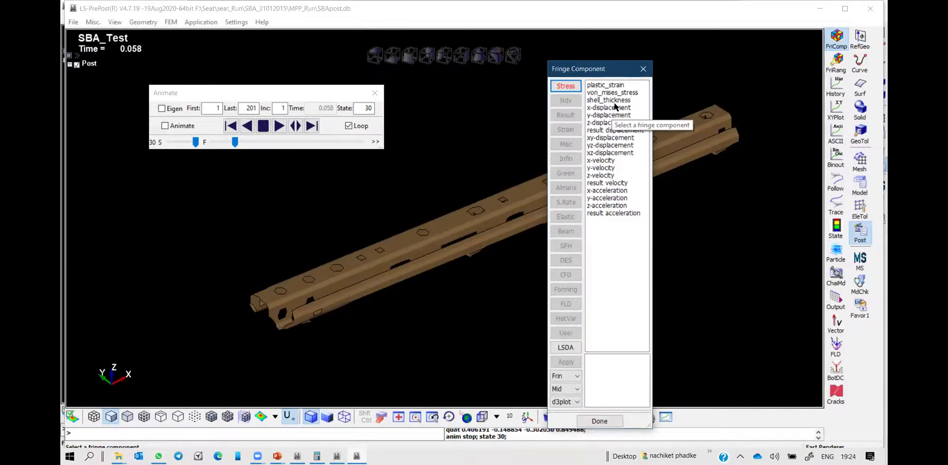
{"action": "left_click", "coordinate": [609, 86]}
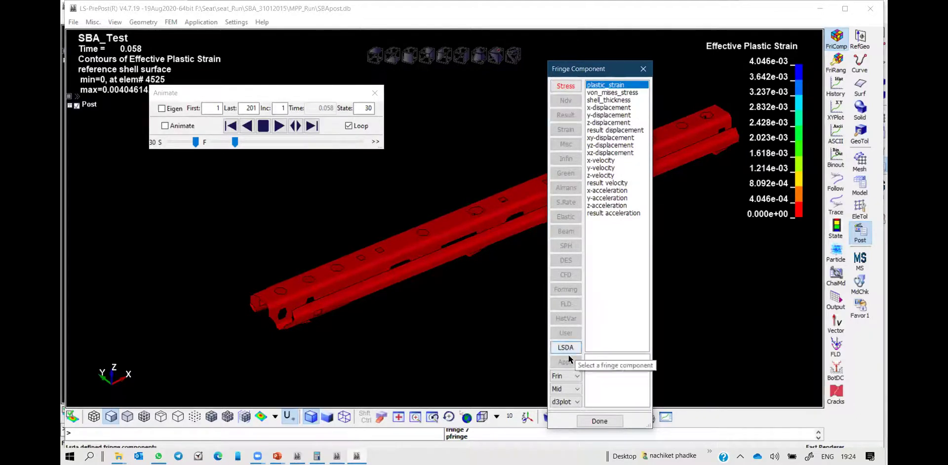
- Set a user-defined fringe range for the entire model with a maximum of 0.184 and reverse the contour colors
{"action": "left_click", "coordinate": [837, 60]}
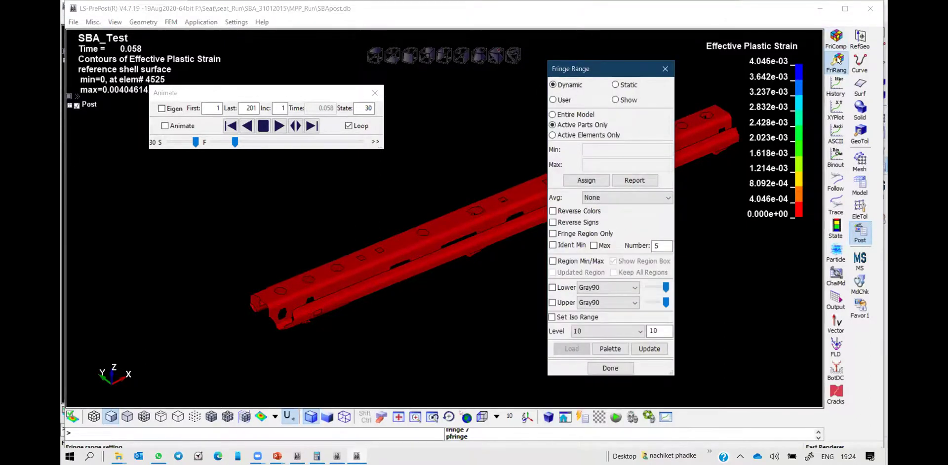
{"action": "left_click", "coordinate": [554, 115]}
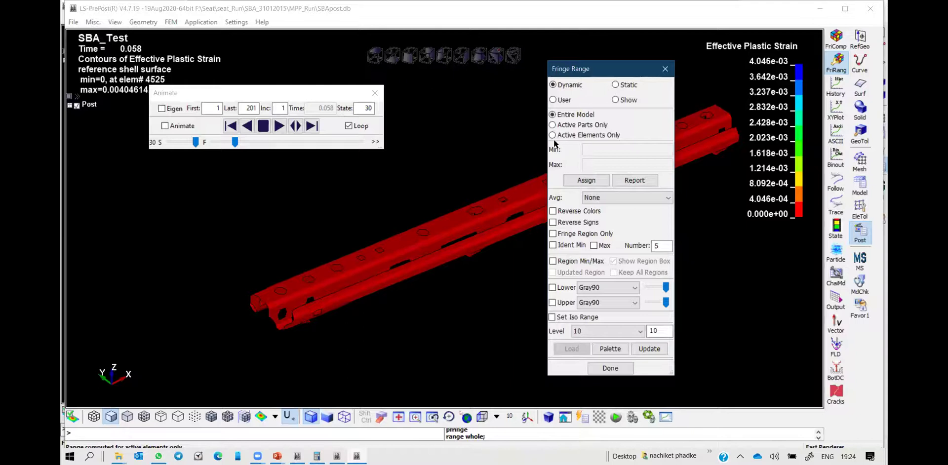
{"action": "left_click", "coordinate": [552, 100]}
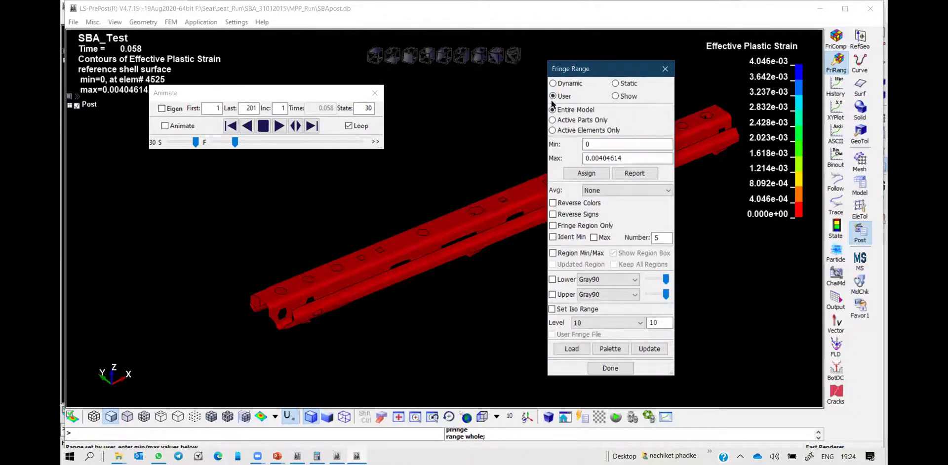
{"action": "double_click", "coordinate": [637, 159]}
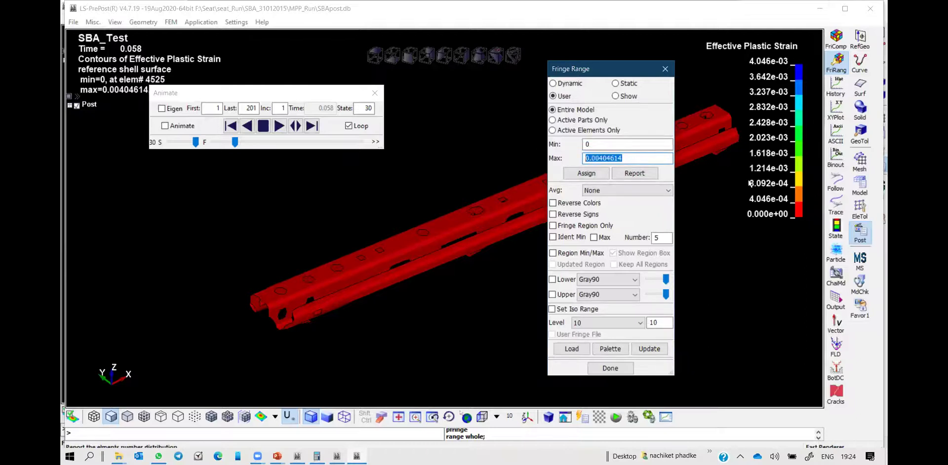
{"action": "type", "text": "0.184"}
{"action": "key", "text": "Return"}
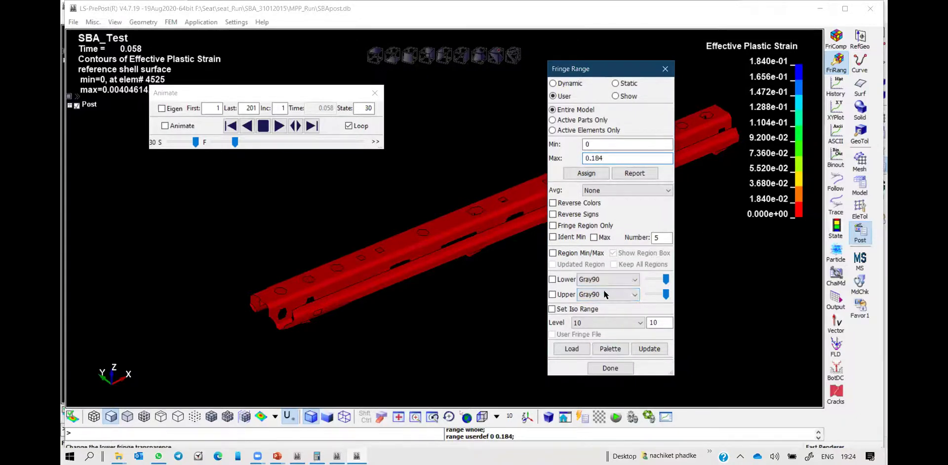
{"action": "left_click", "coordinate": [553, 203]}
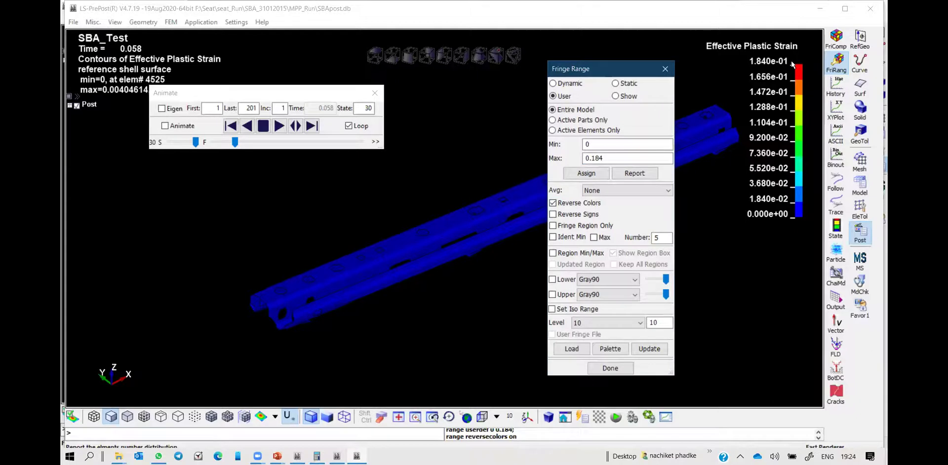
- Try plastic strain fringe maximums of 0.2, 0.1 and 0.21
{"action": "left_click", "coordinate": [618, 158]}
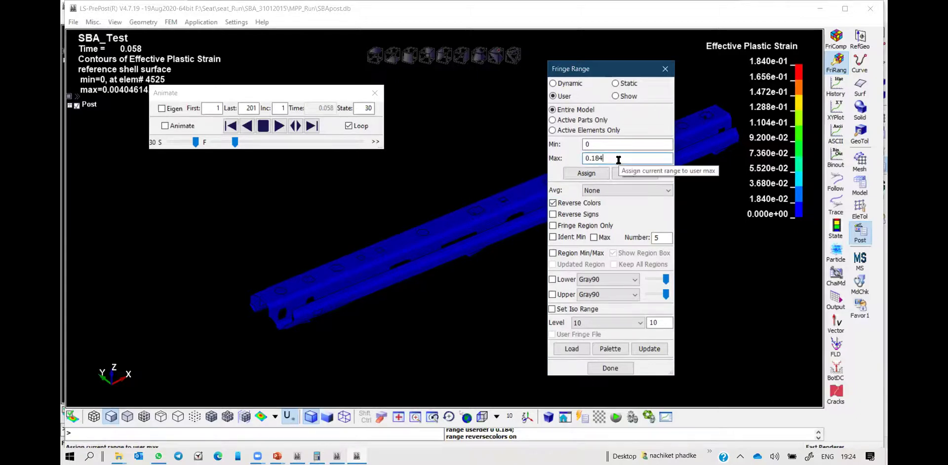
{"action": "key", "text": "BackSpace"}
{"action": "key", "text": "BackSpace"}
{"action": "key", "text": "BackSpace"}
{"action": "type", "text": "2"}
{"action": "key", "text": "Return"}
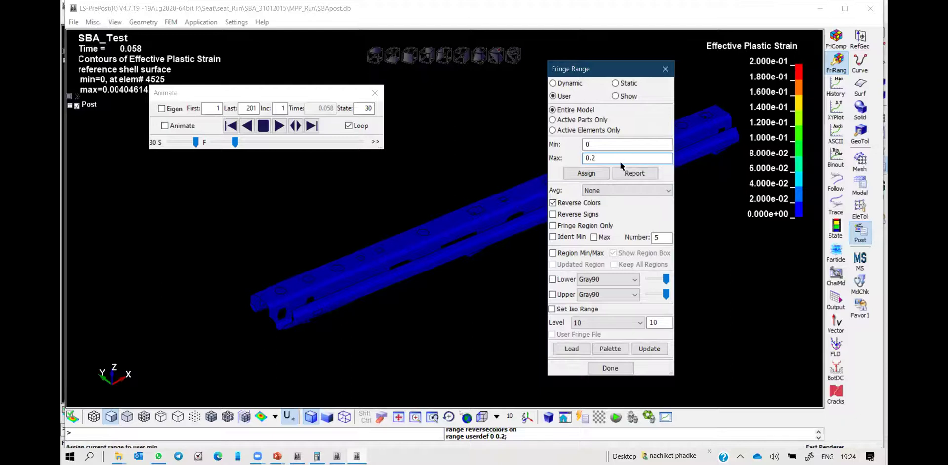
{"action": "key", "text": "BackSpace"}
{"action": "type", "text": "1"}
{"action": "key", "text": "Return"}
{"action": "key", "text": "BackSpace"}
{"action": "type", "text": "21"}
{"action": "key", "text": "Return"}
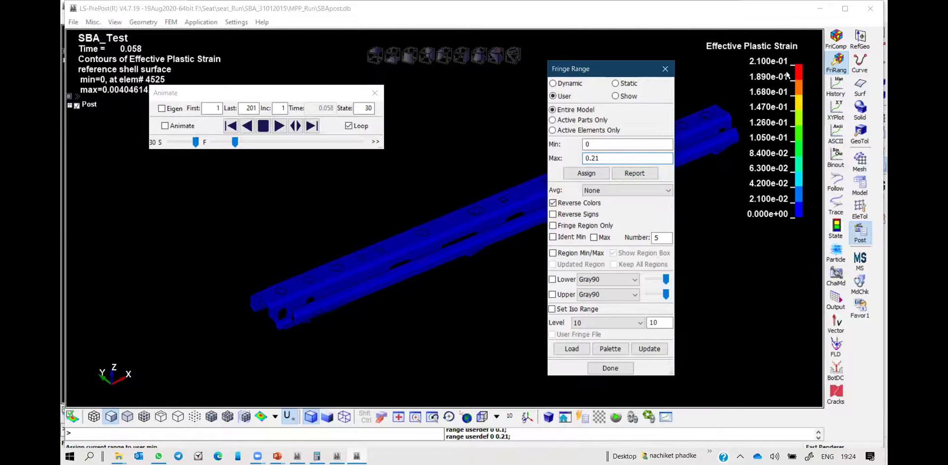
- Set the fringe range maximum to 0.205, update the range settings and close them
{"action": "key", "text": "BackSpace"}
{"action": "type", "text": "0"}
{"action": "type", "text": "5"}
{"action": "key", "text": "Return"}
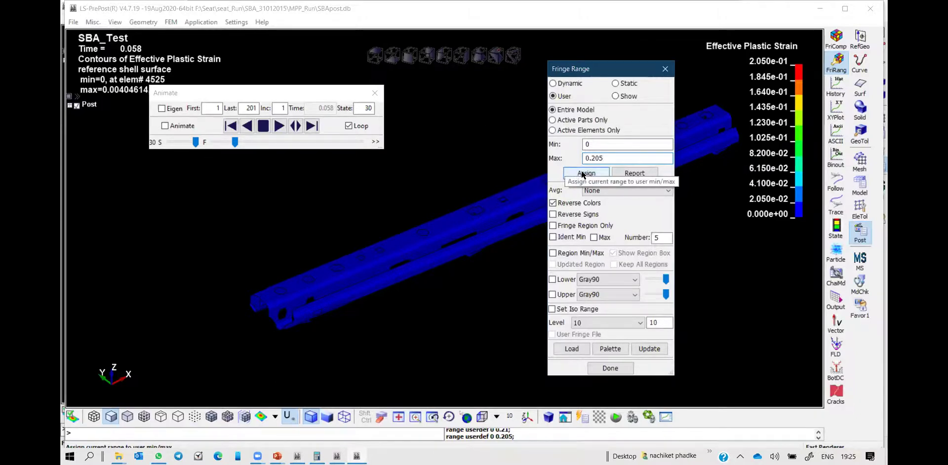
{"action": "left_click", "coordinate": [651, 348]}
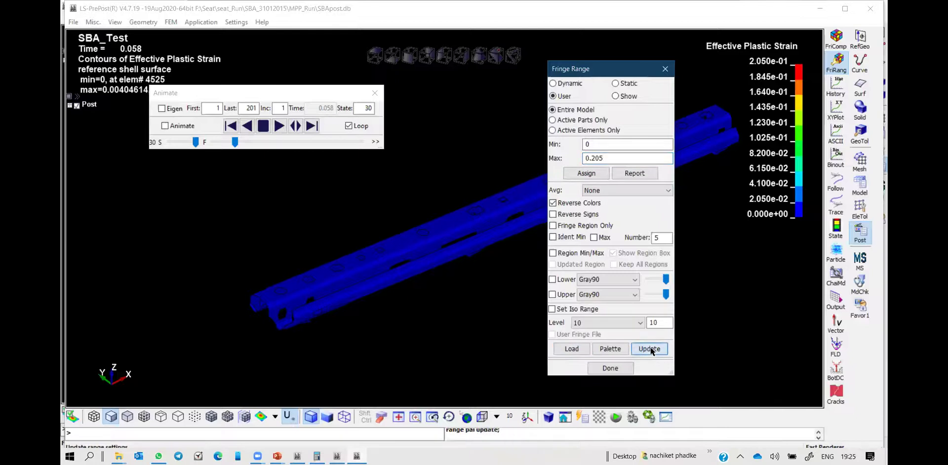
{"action": "left_click", "coordinate": [611, 369]}
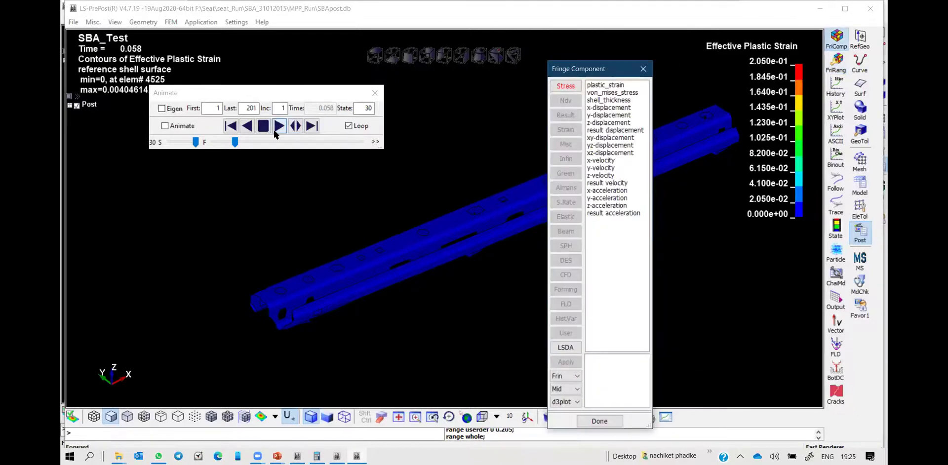
- Play the animation with the plastic strain contours and inspect the bending end of the rail up close
{"action": "left_click", "coordinate": [277, 129]}
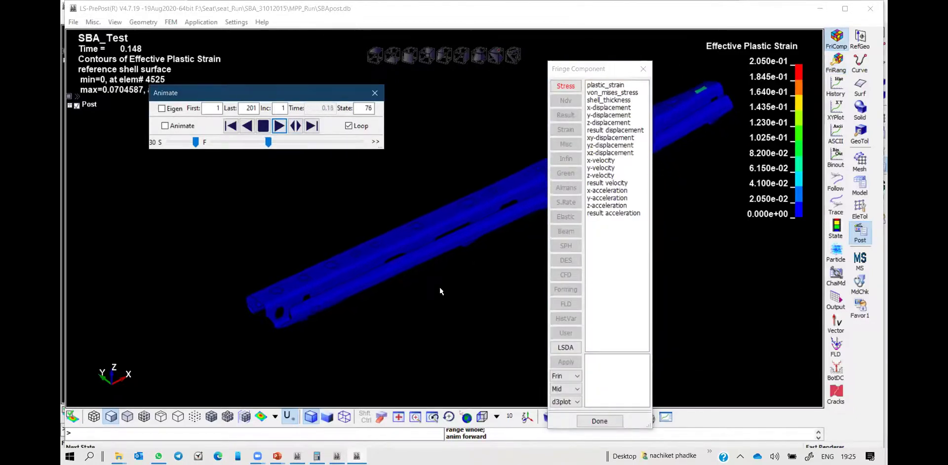
{"action": "scroll", "coordinate": [340, 229], "scroll_direction": "down", "scroll_amount": 2}
{"action": "middle_click_drag", "start_coordinate": [340, 229], "coordinate": [129, 285], "text": "ctrl"}
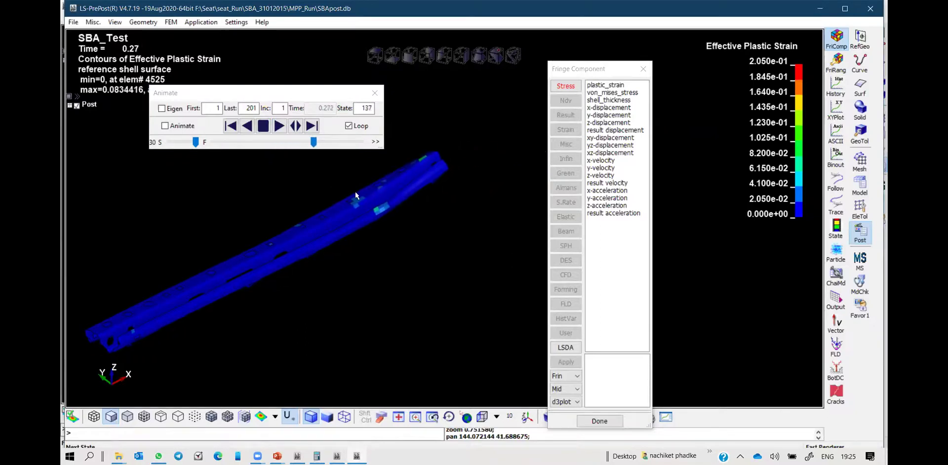
{"action": "left_click_drag", "start_coordinate": [356, 195], "coordinate": [373, 207], "text": "ctrl"}
{"action": "scroll", "coordinate": [373, 203], "scroll_direction": "up", "scroll_amount": 4}
{"action": "middle_click_drag", "start_coordinate": [374, 204], "coordinate": [403, 254], "text": "ctrl"}
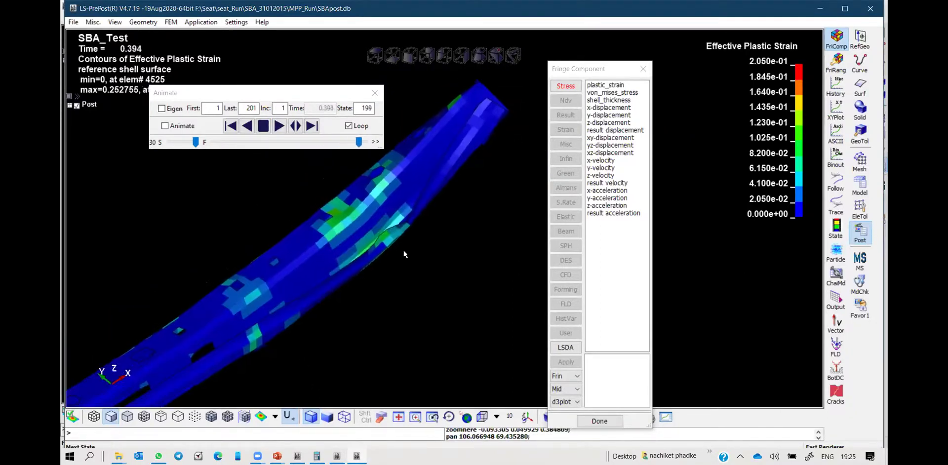
- Stop the animation, scrub through the states to final state 201 and inspect the strain contours along the whole rail
{"action": "left_click", "coordinate": [264, 126]}
{"action": "left_click_drag", "start_coordinate": [248, 142], "coordinate": [320, 143]}
{"action": "left_click", "coordinate": [166, 126]}
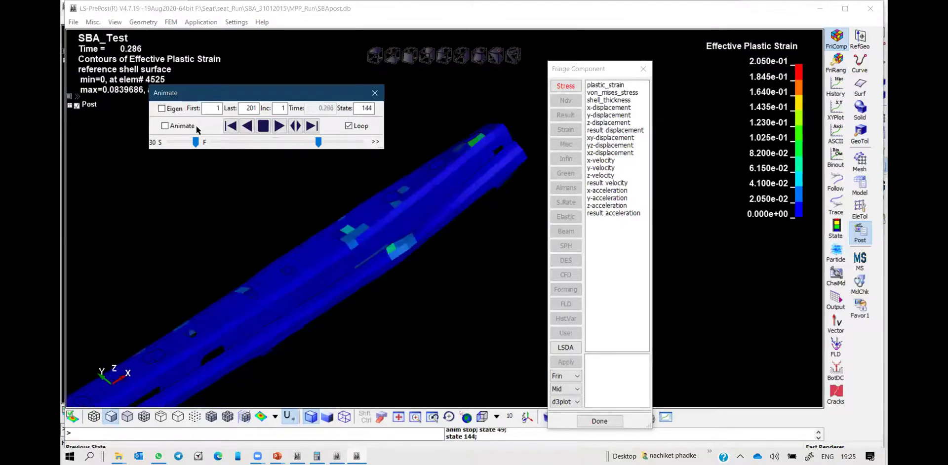
{"action": "left_click", "coordinate": [317, 143]}
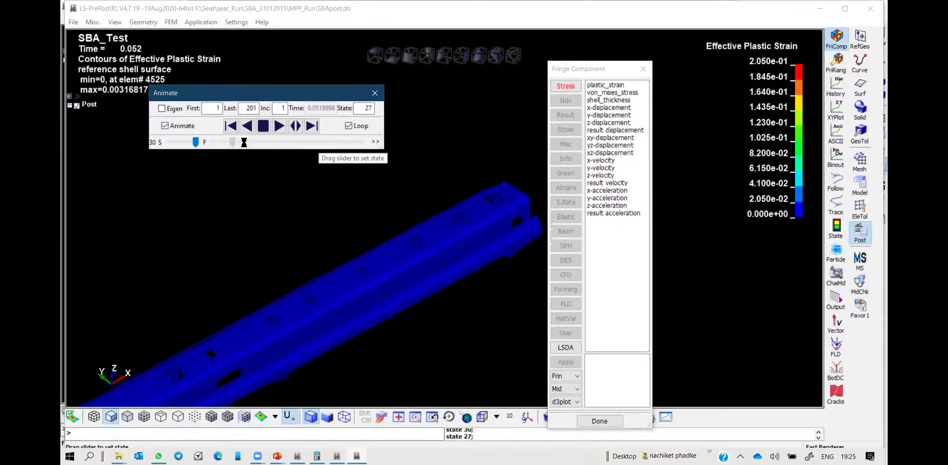
{"action": "left_click_drag", "start_coordinate": [320, 143], "coordinate": [388, 150]}
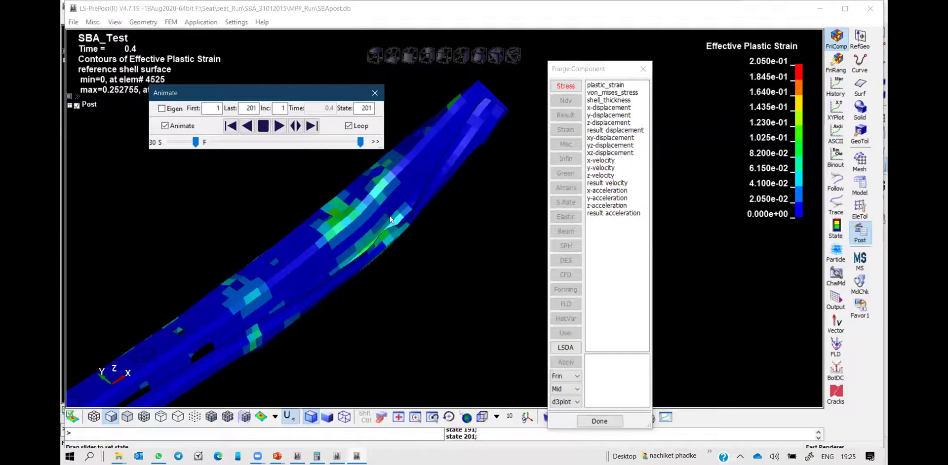
{"action": "scroll", "coordinate": [411, 231], "scroll_direction": "down", "scroll_amount": 3}
{"action": "right_click_drag", "start_coordinate": [381, 261], "coordinate": [464, 206], "text": "ctrl"}
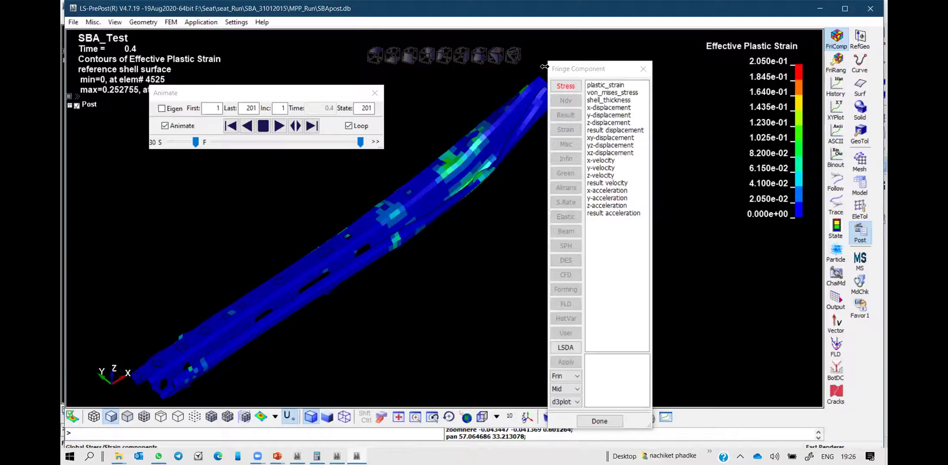
- Switch to the online training notes presentation in PowerPoint
{"action": "left_click", "coordinate": [277, 455]}
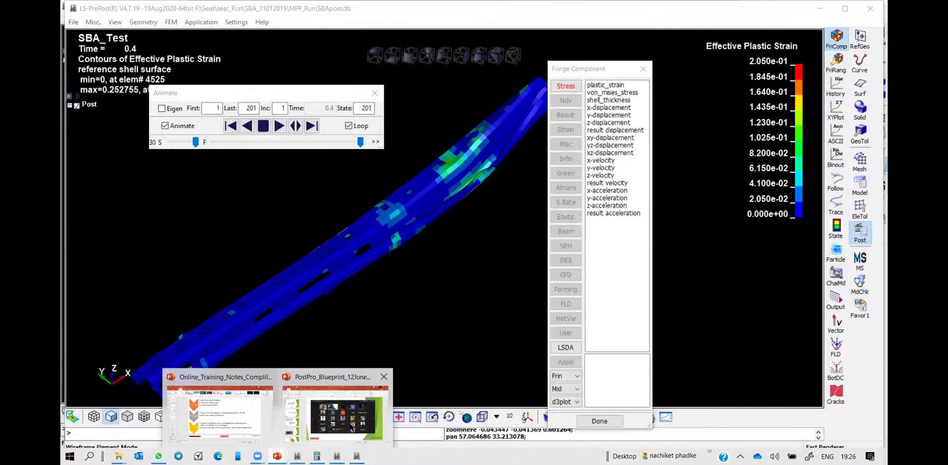
{"action": "left_click", "coordinate": [230, 418]}
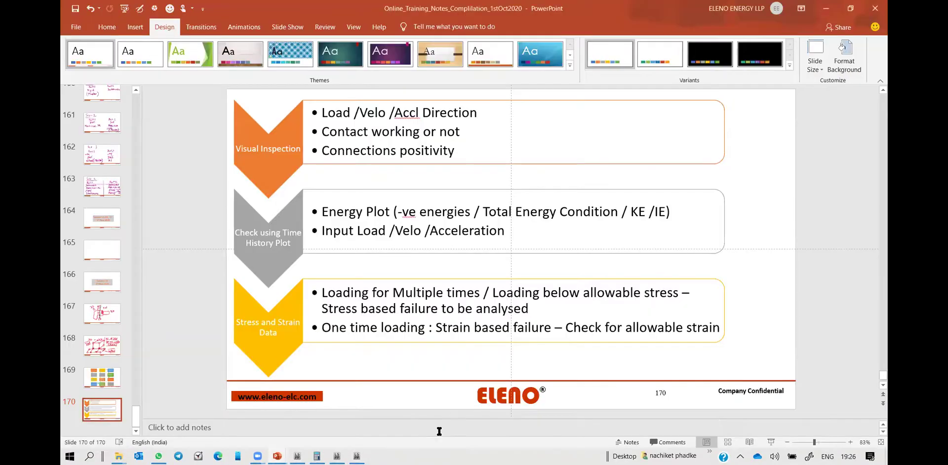